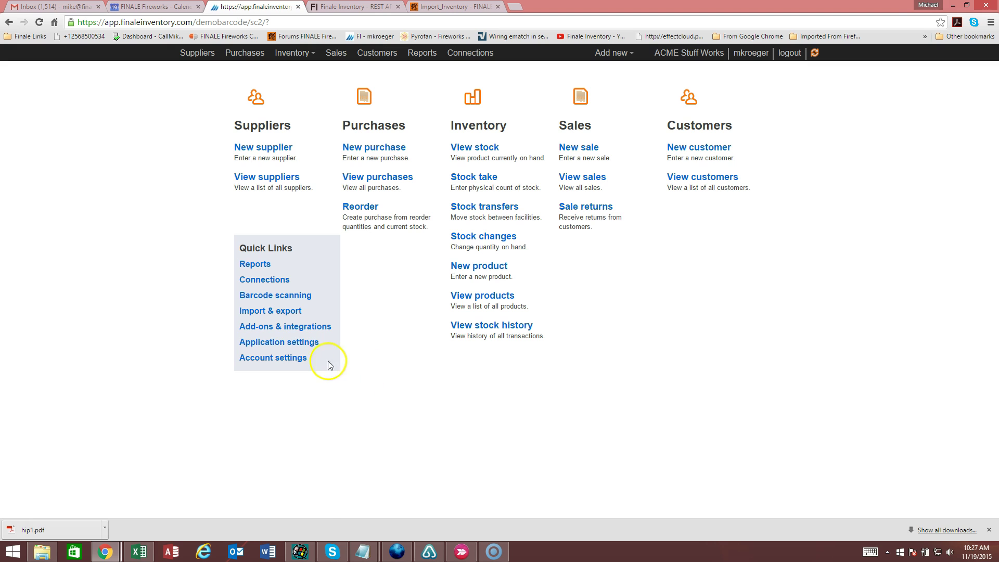
# Open the product section of the application settings and go to the Custom fields list.
pyautogui.click(292, 347)
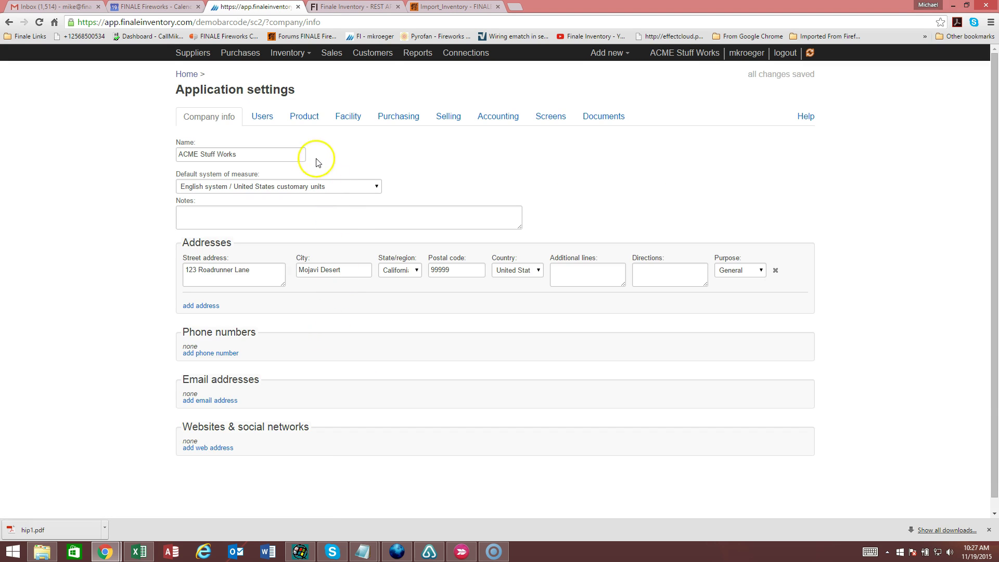
pyautogui.click(302, 121)
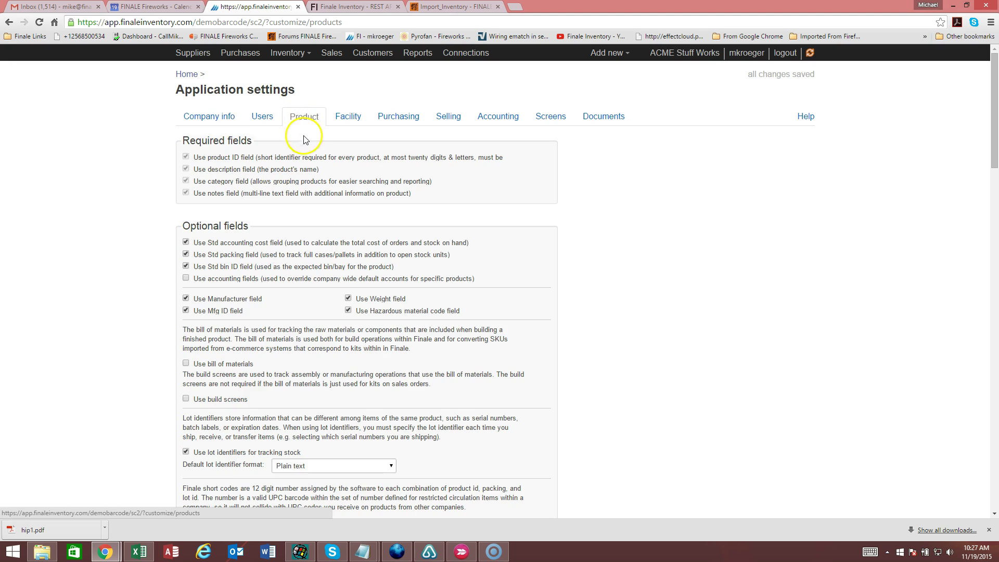
pyautogui.scroll(-3, 307, 162)
pyautogui.scroll(-6, 307, 163)
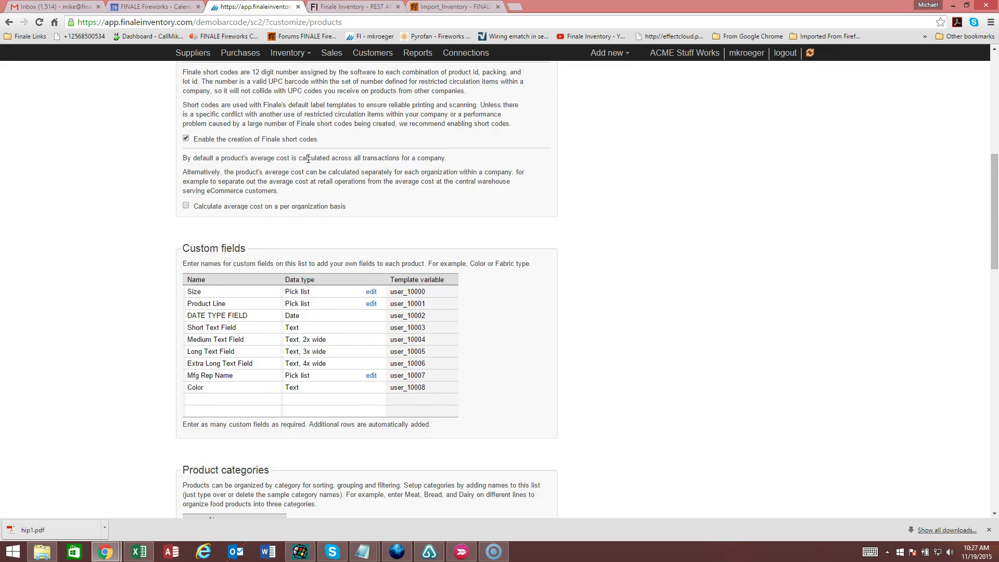
pyautogui.moveTo(183, 197); pyautogui.dragTo(250, 196)
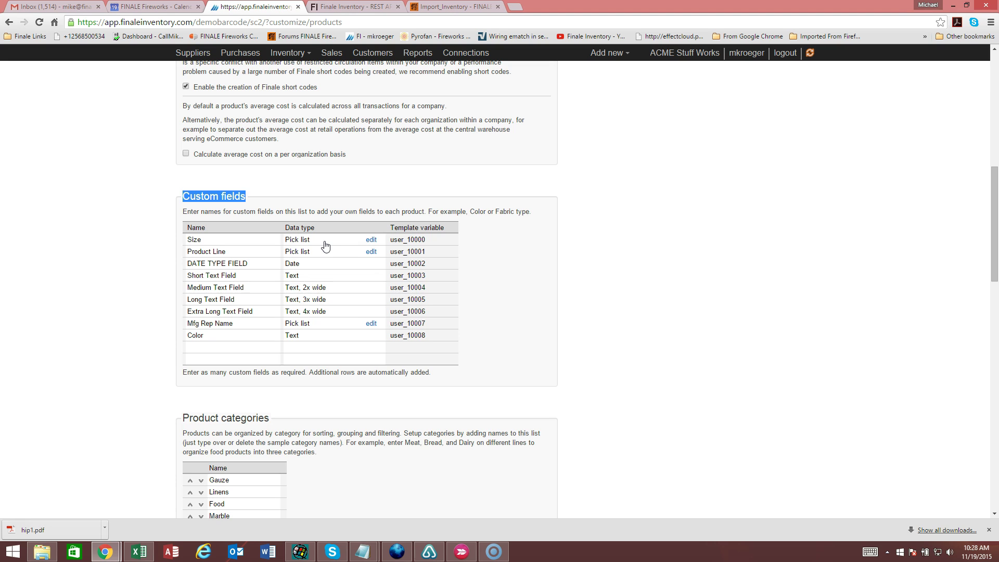
# Review the pick list options of the Size and Product Line custom fields, closing each list without saving.
pyautogui.click(372, 242)
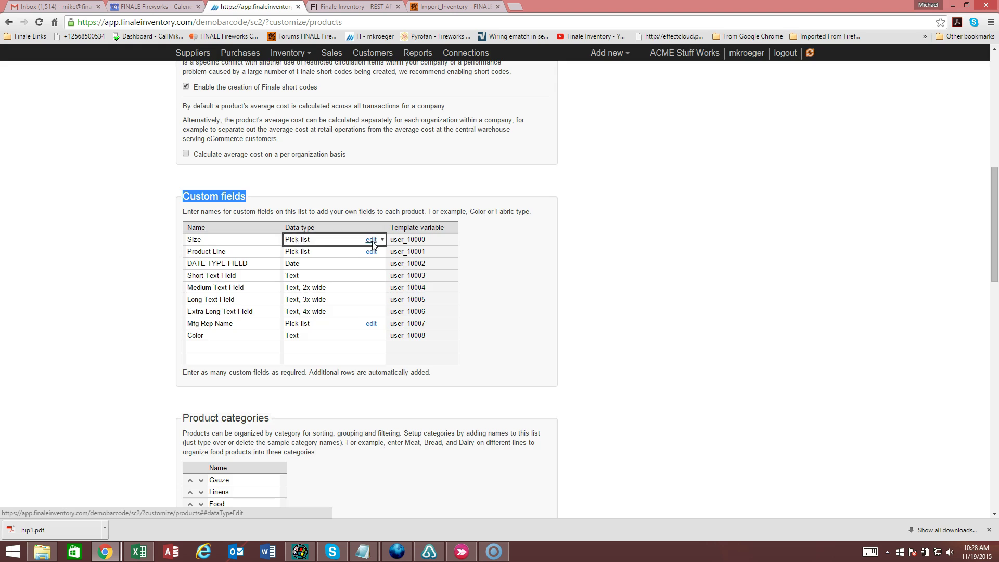
pyautogui.click(414, 196)
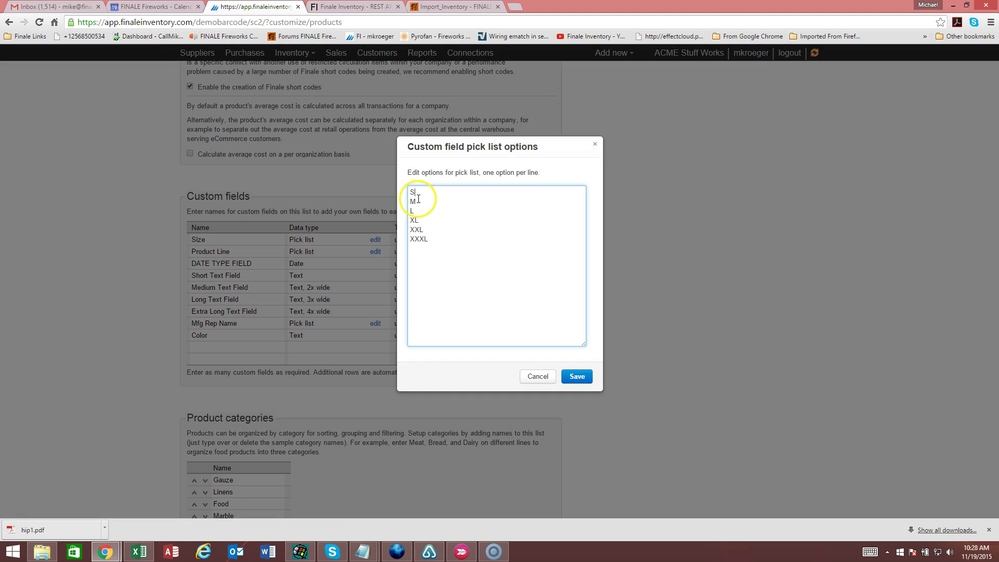
pyautogui.click(428, 231)
pyautogui.click(539, 376)
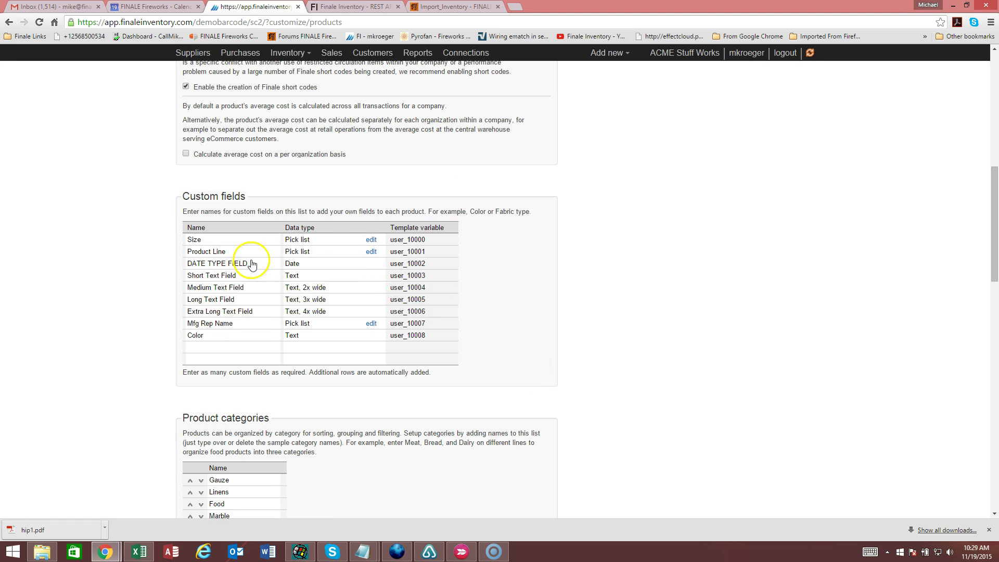
pyautogui.click(371, 252)
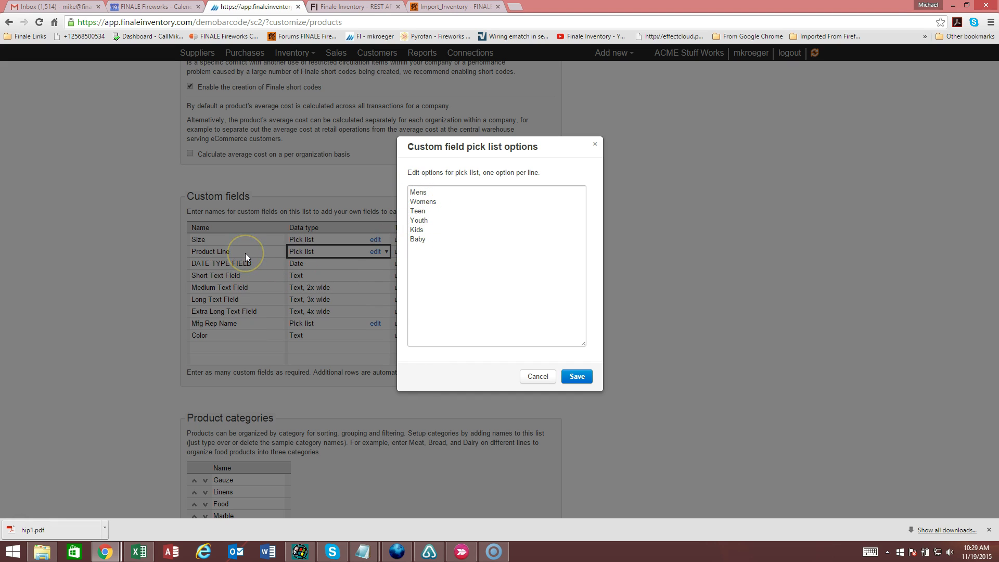
pyautogui.click(539, 376)
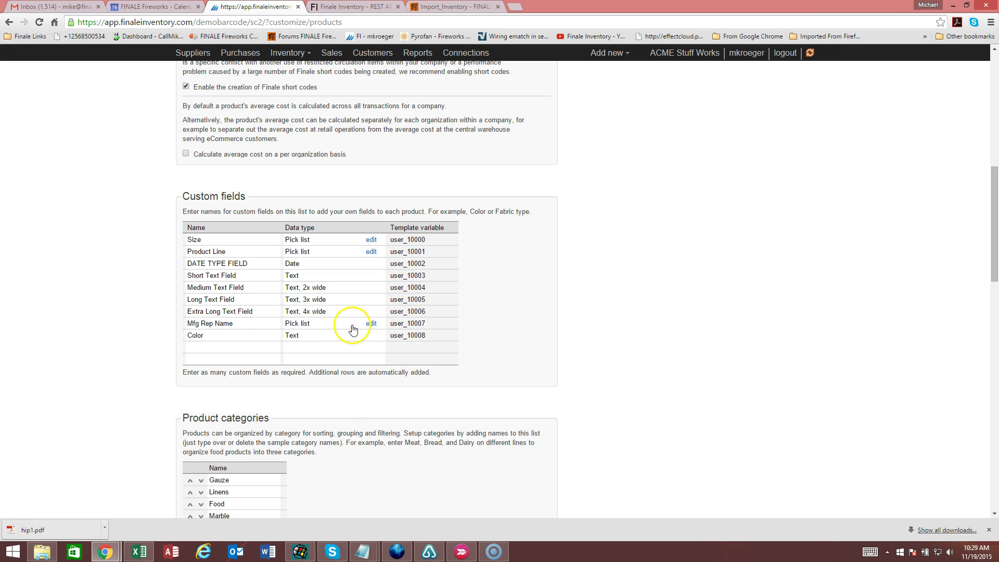
# Review the pick list options of the Mfg Rep Name custom field and close the list without saving.
pyautogui.click(372, 323)
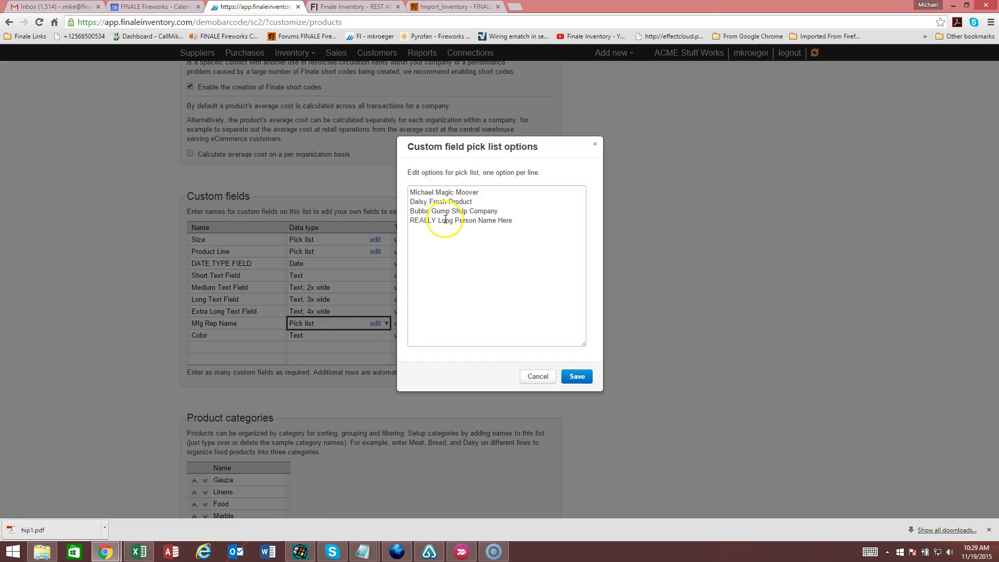
pyautogui.click(479, 193)
pyautogui.click(499, 211)
pyautogui.click(515, 219)
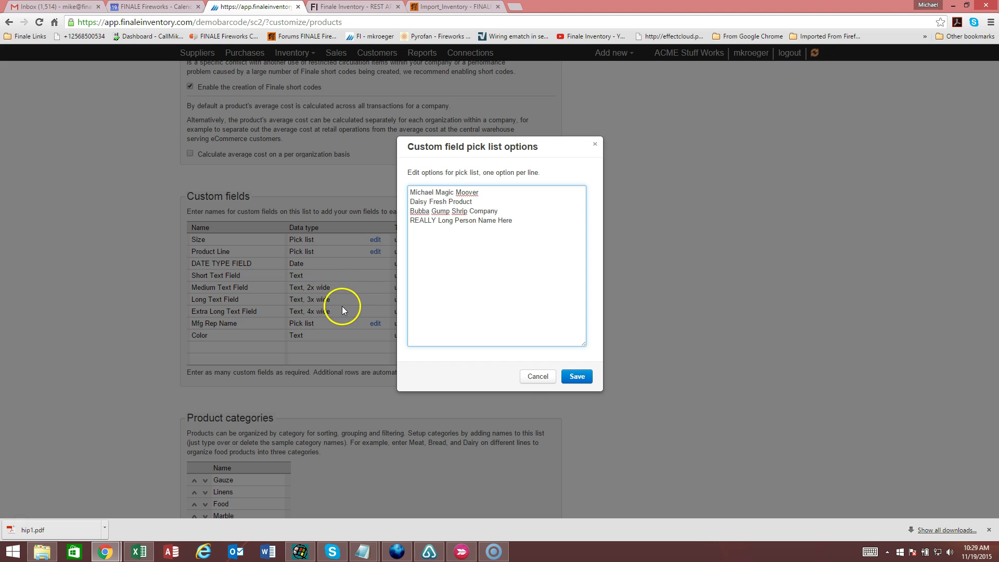
pyautogui.click(534, 377)
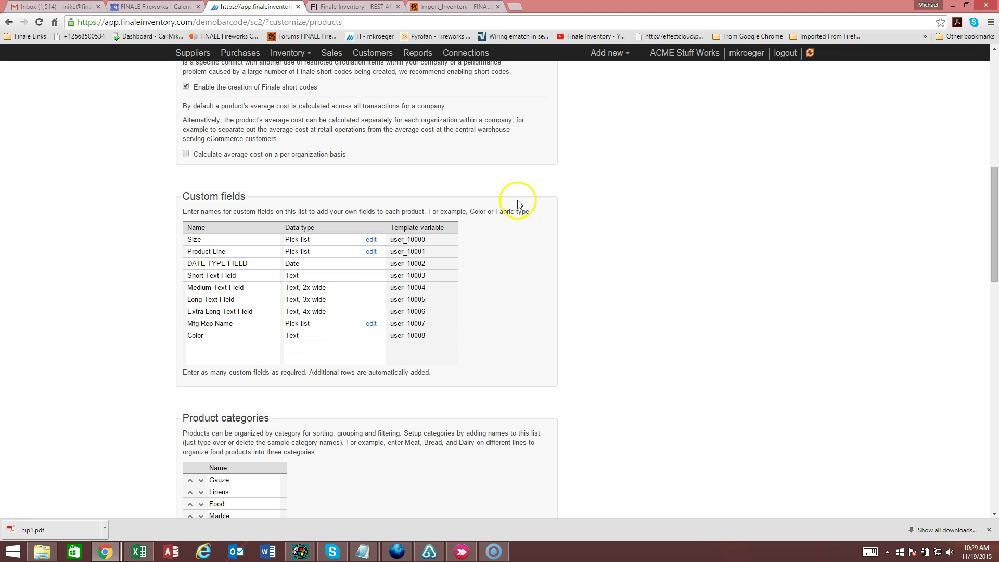
# Open the ACHAIR product record from the product list and go to its Custom fields section.
pyautogui.scroll(9, 472, 196)
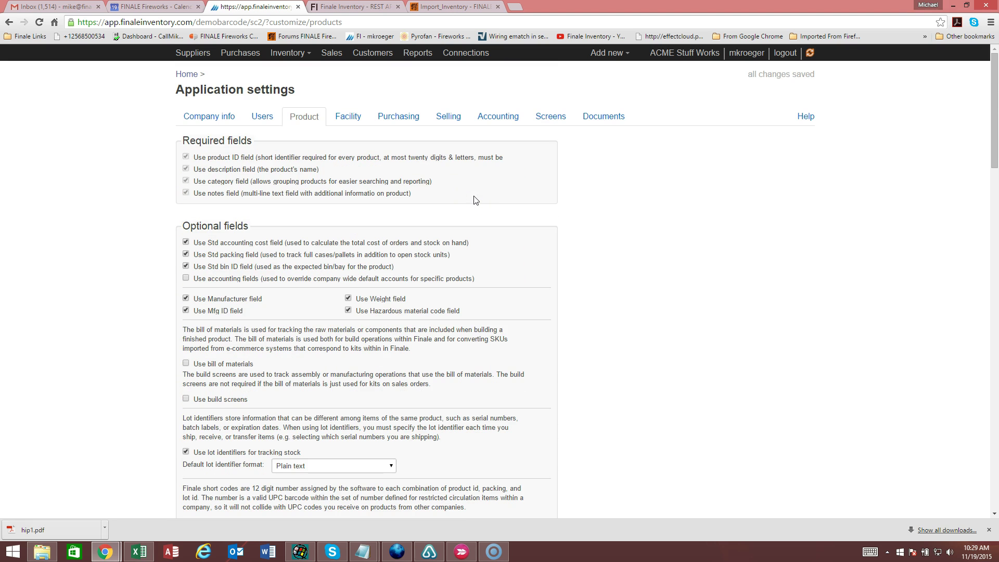
pyautogui.click(292, 54)
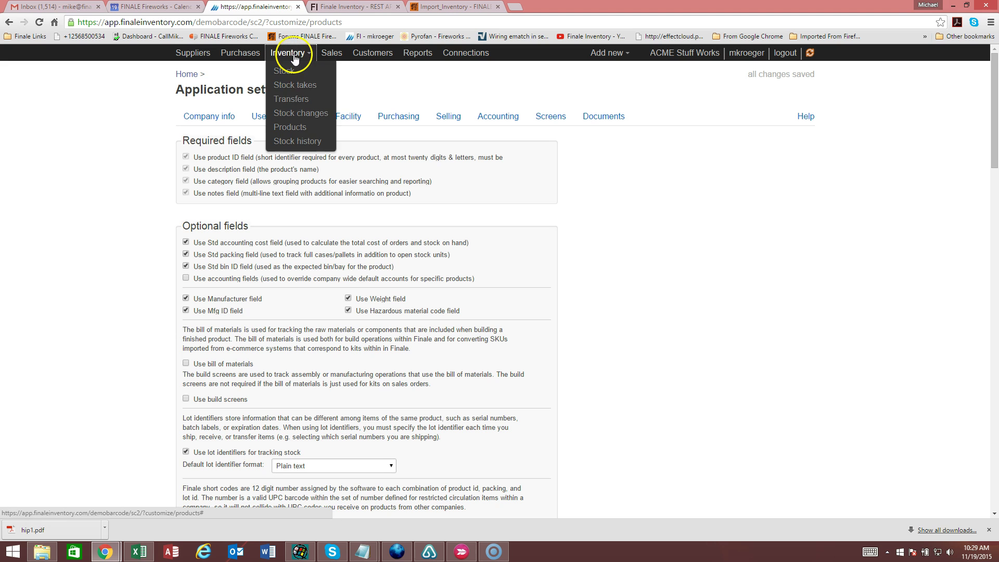
pyautogui.click(299, 128)
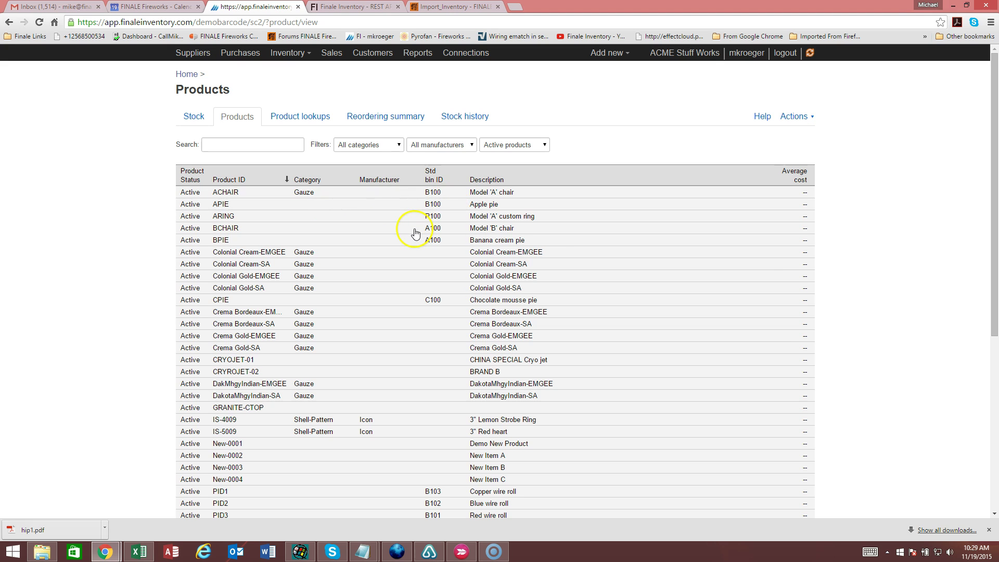
pyautogui.click(428, 196)
pyautogui.scroll(-2, 428, 197)
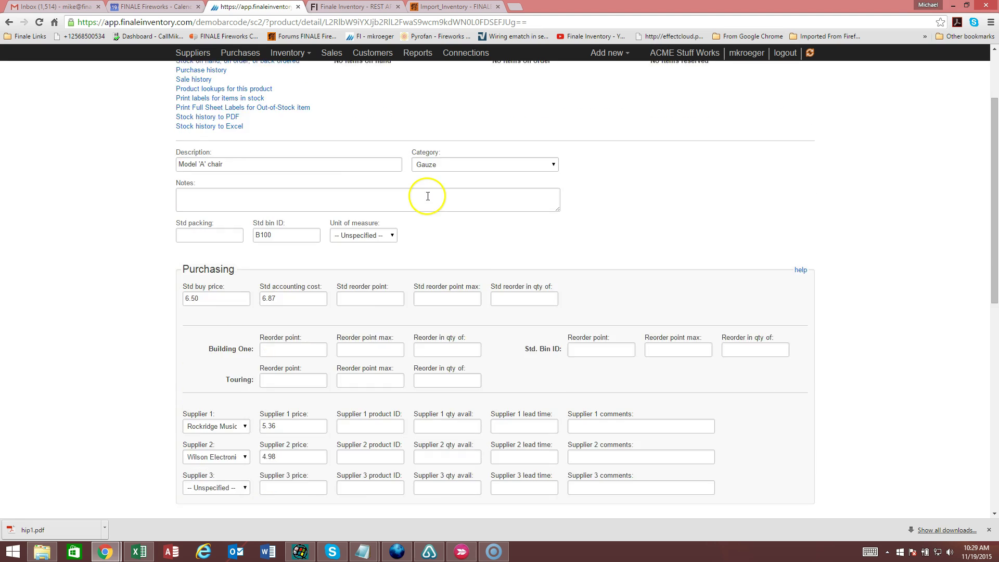
pyautogui.scroll(-6, 428, 196)
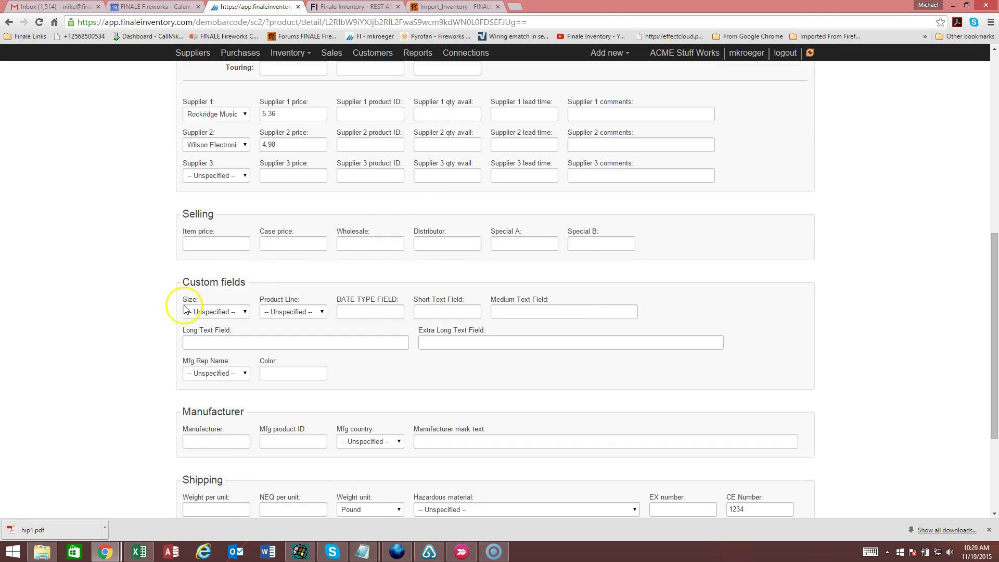
# Fill in the product's custom fields with Size XL, Product Line Teen and DATE TYPE FIELD 5/16/2015.
pyautogui.moveTo(182, 299); pyautogui.dragTo(191, 300)
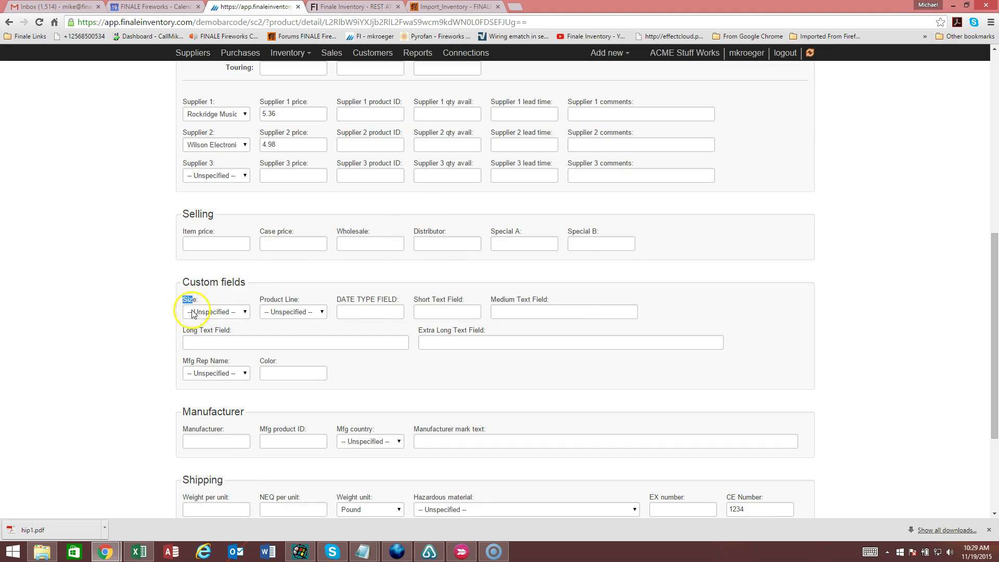
pyautogui.click(244, 312)
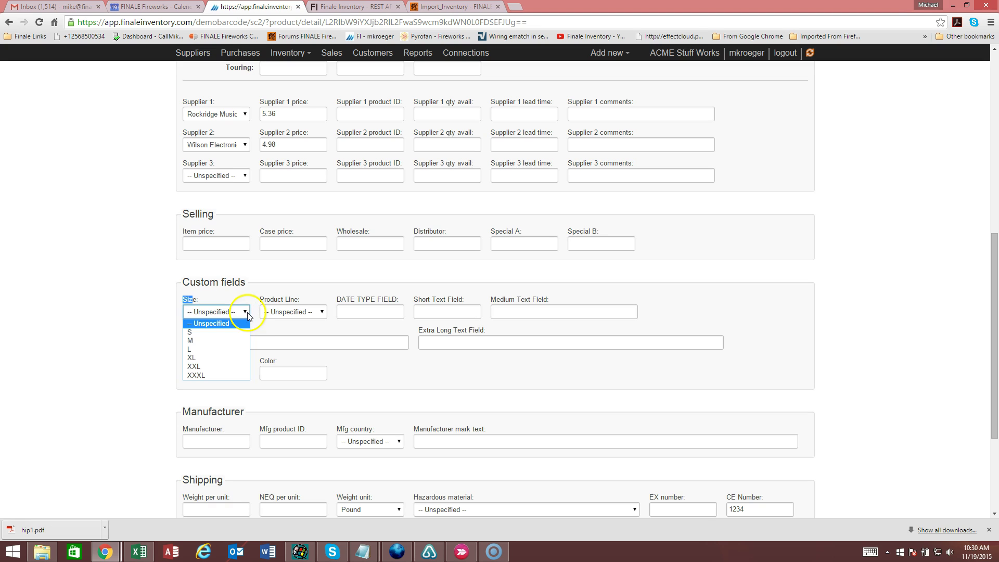
pyautogui.click(217, 359)
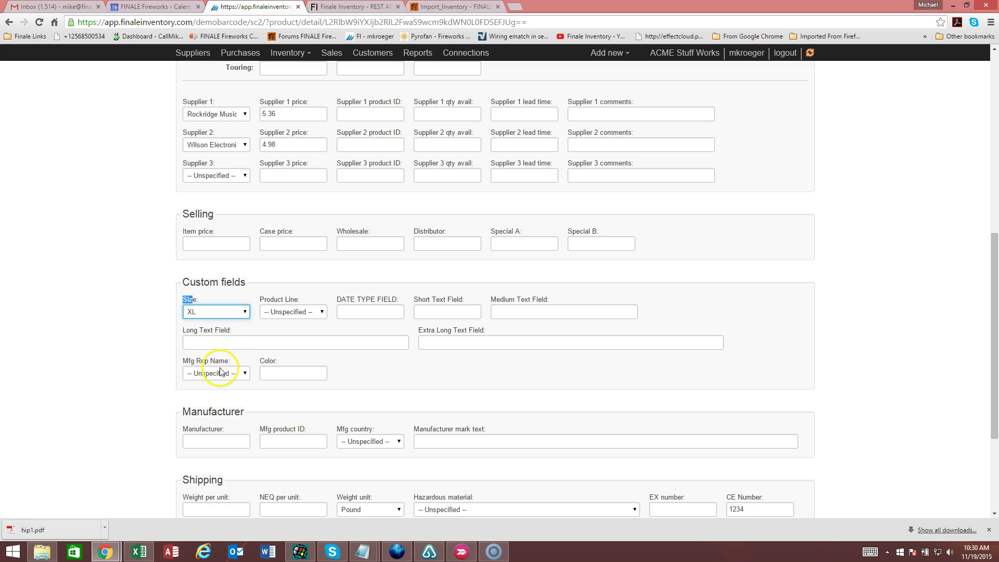
pyautogui.click(278, 312)
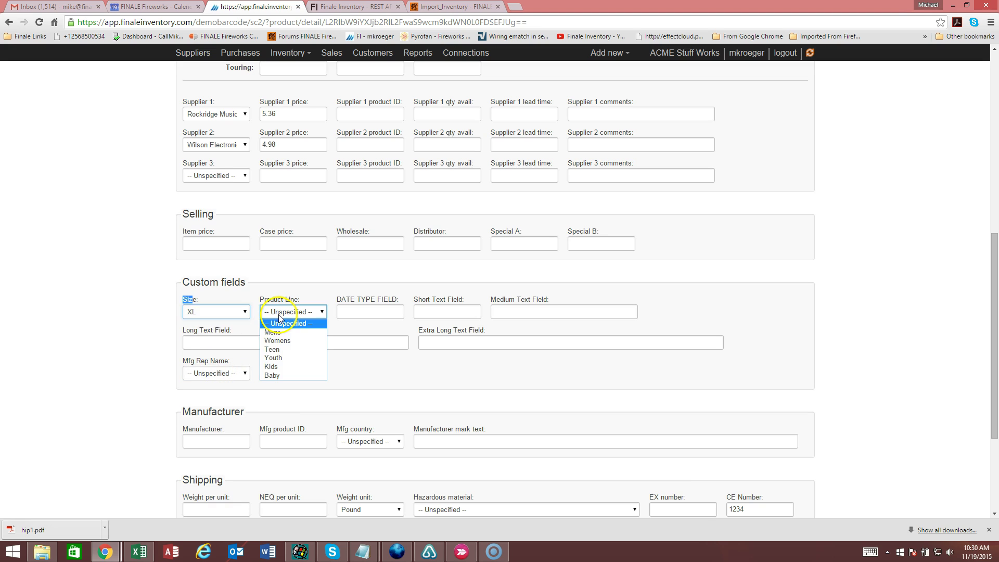
pyautogui.click(290, 349)
pyautogui.click(363, 313)
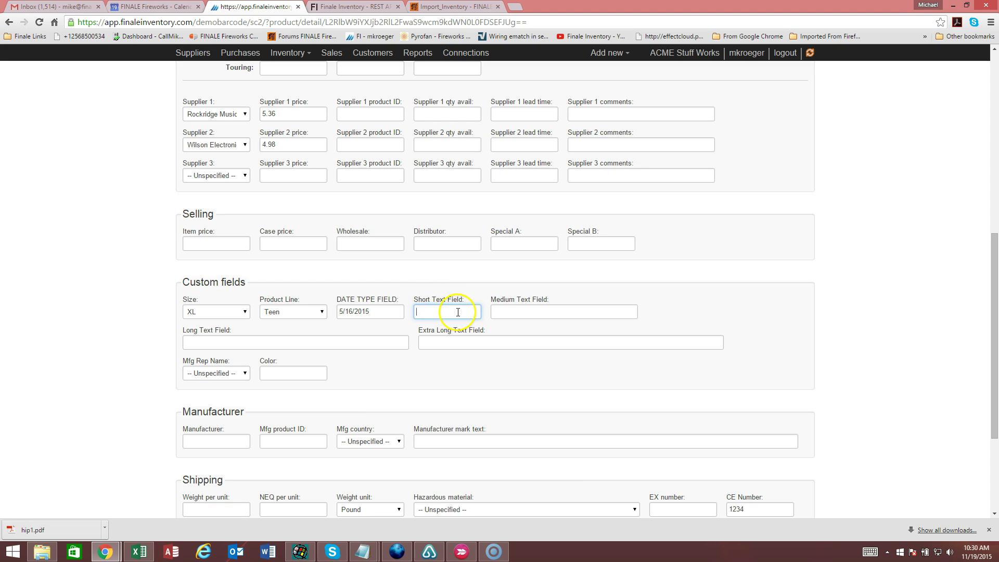
# Examine the product's text custom fields, the Mfg Rep Name choices and the Color field without entering values.
pyautogui.click(312, 342)
pyautogui.click(456, 347)
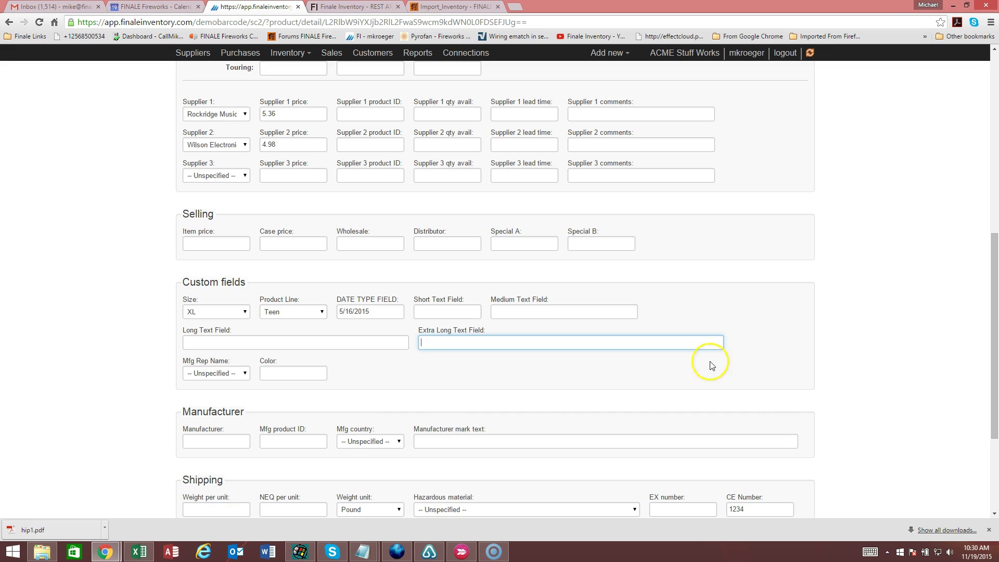
pyautogui.click(245, 378)
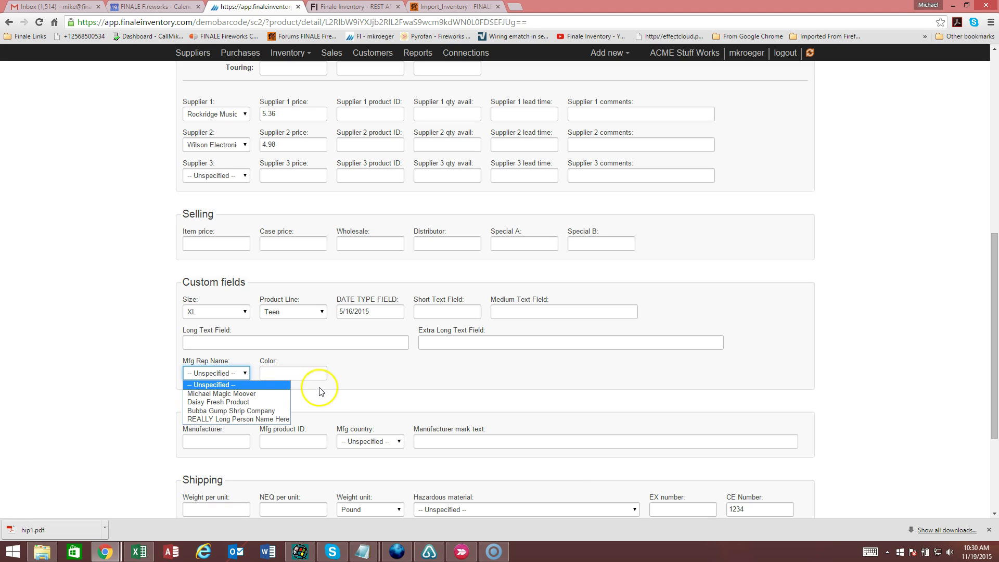
pyautogui.click(290, 375)
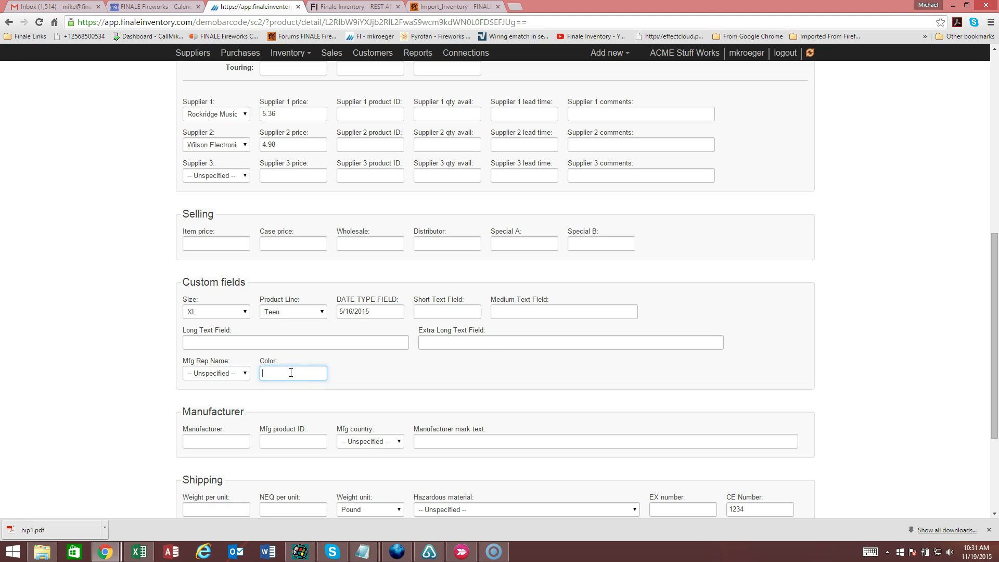
# Return to the Custom fields list in the product section of the application settings.
pyautogui.scroll(8, 368, 222)
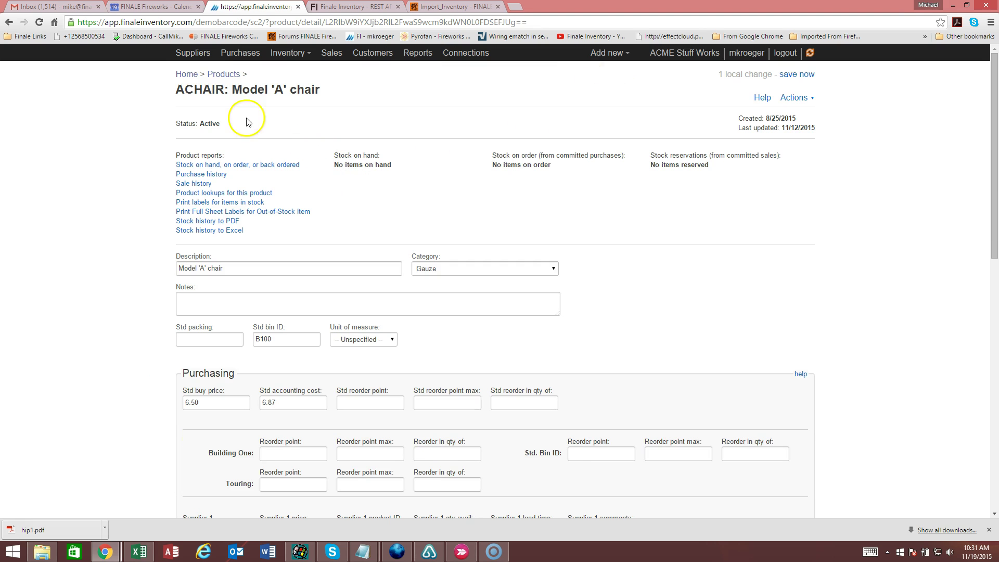
pyautogui.click(196, 79)
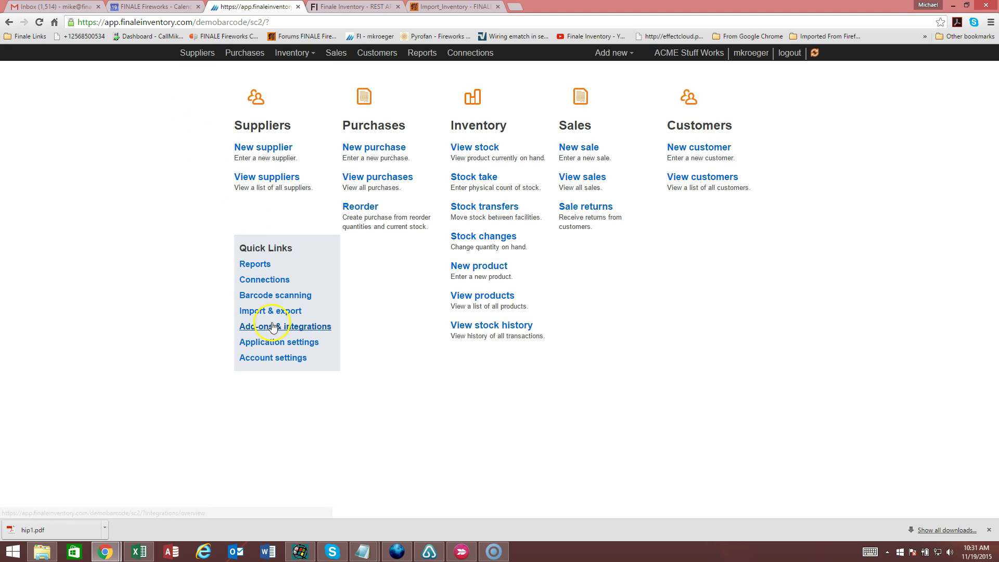
pyautogui.click(280, 344)
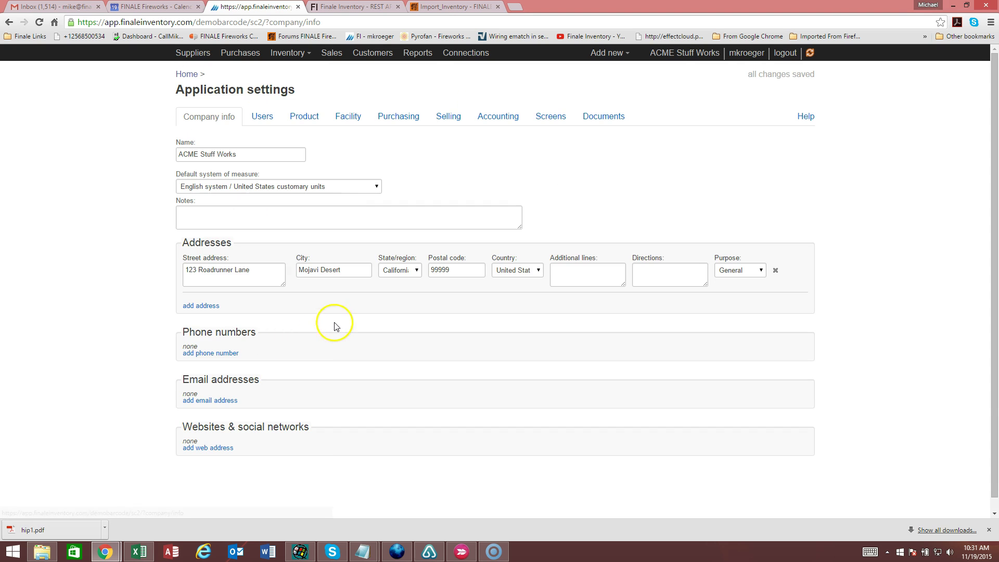
pyautogui.click(311, 117)
pyautogui.scroll(-10, 392, 277)
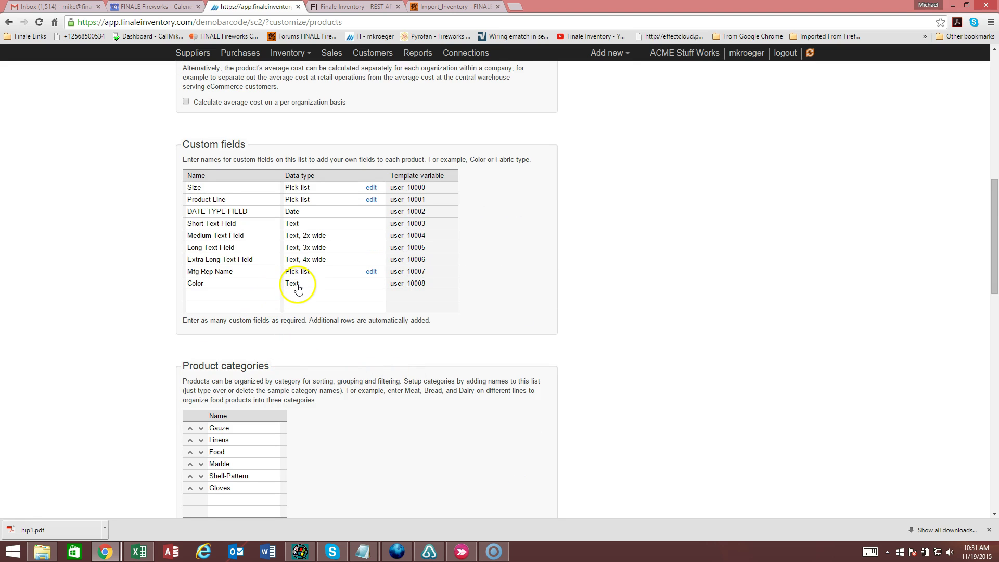
# Change the data type of the Color custom field to Pick list.
pyautogui.click(314, 285)
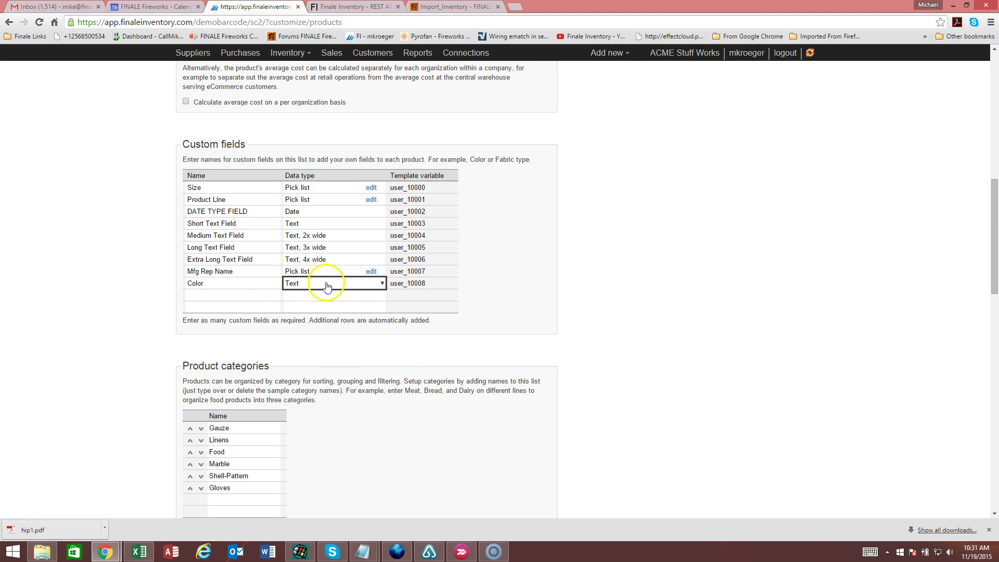
pyautogui.click(384, 288)
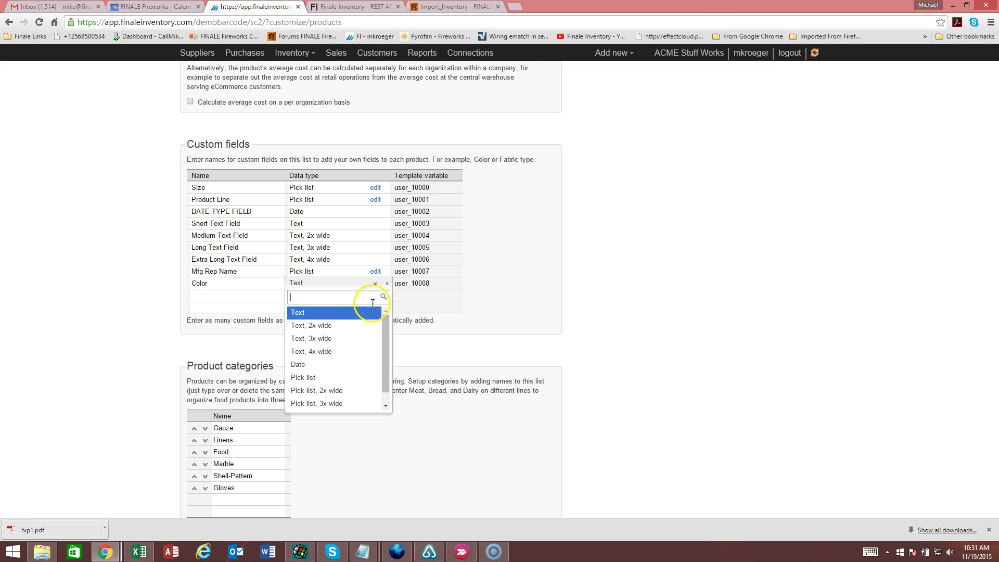
pyautogui.click(354, 378)
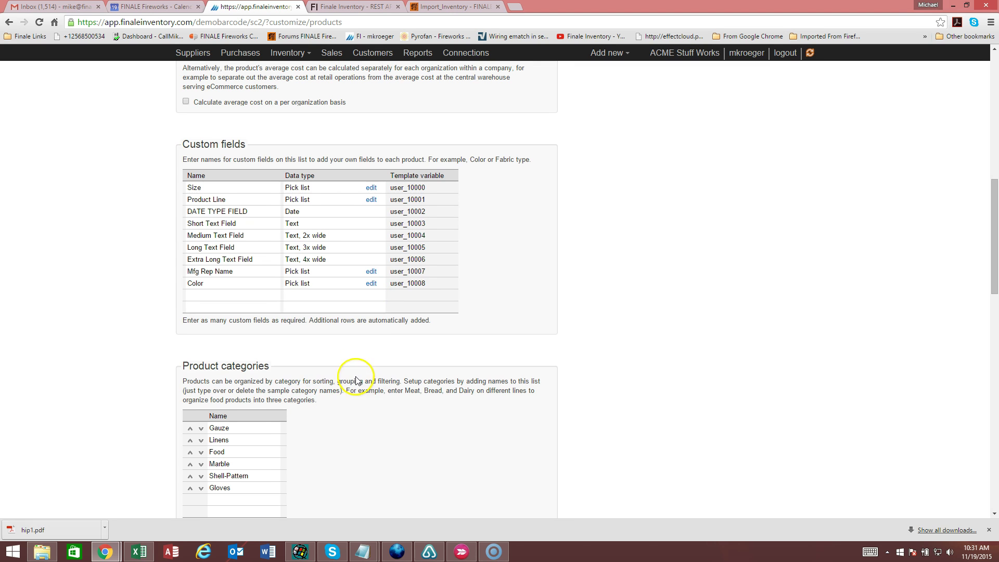
# Review the pick list options of the Color custom field, from Red to Black, and save them.
pyautogui.click(369, 284)
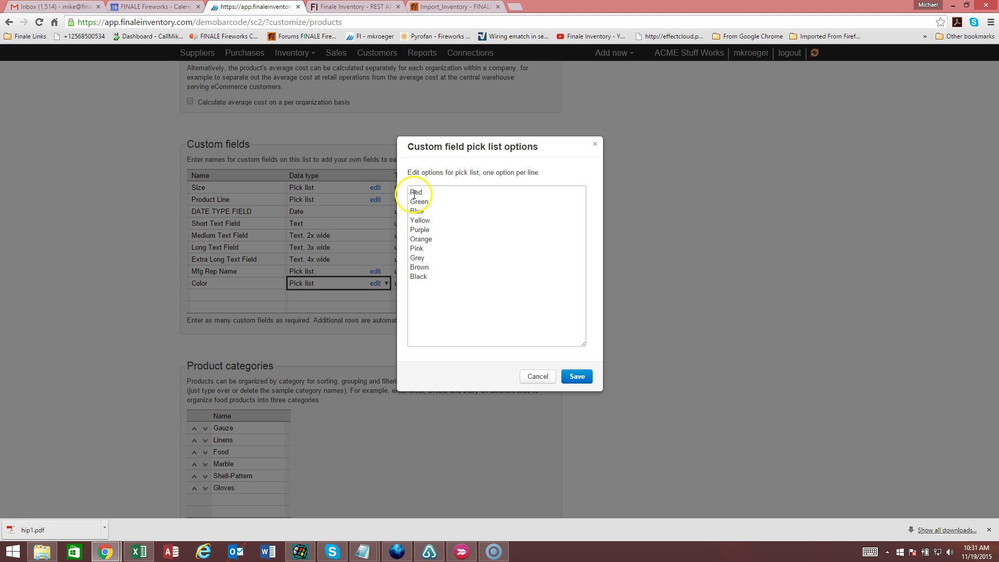
pyautogui.click(438, 211)
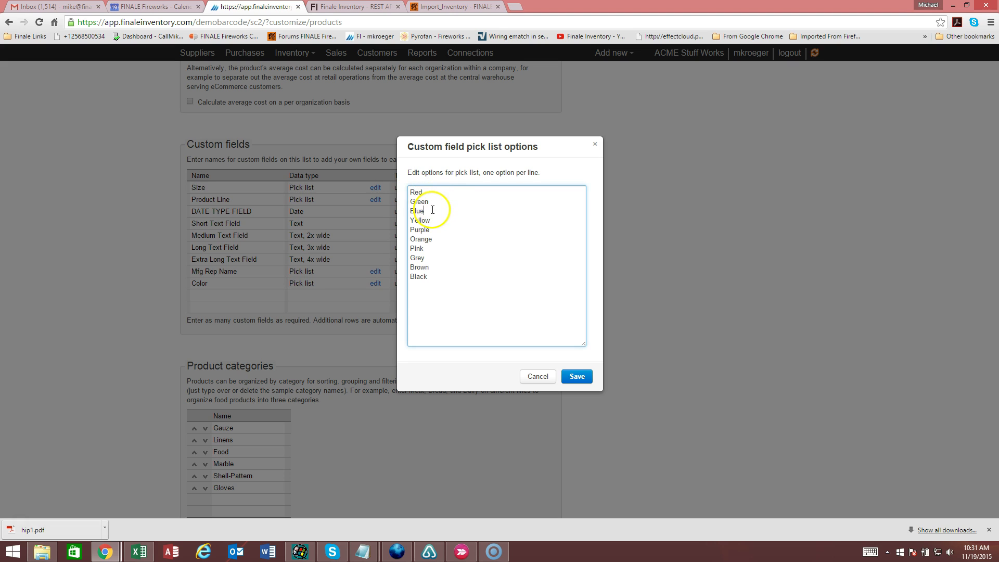
pyautogui.click(434, 230)
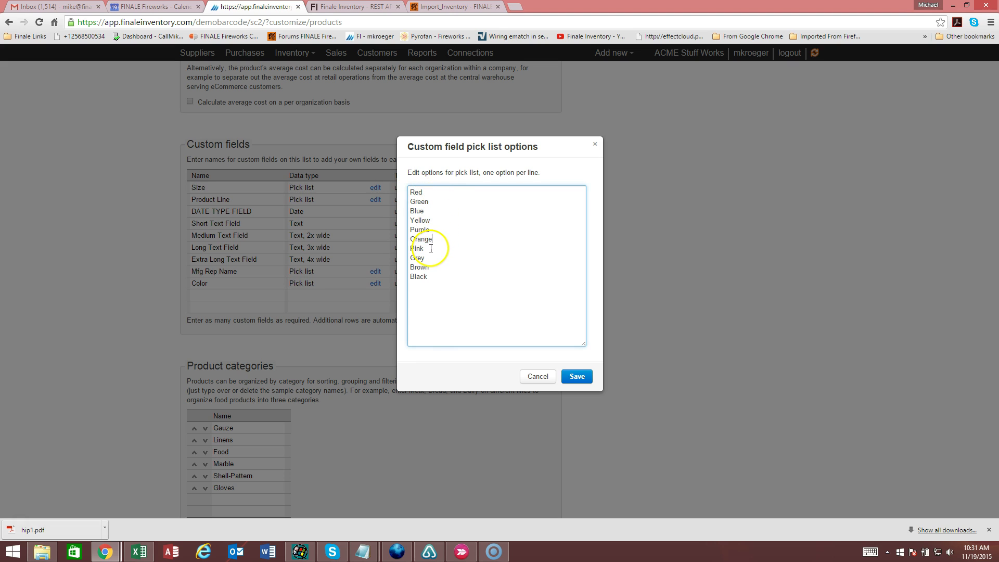
pyautogui.click(435, 277)
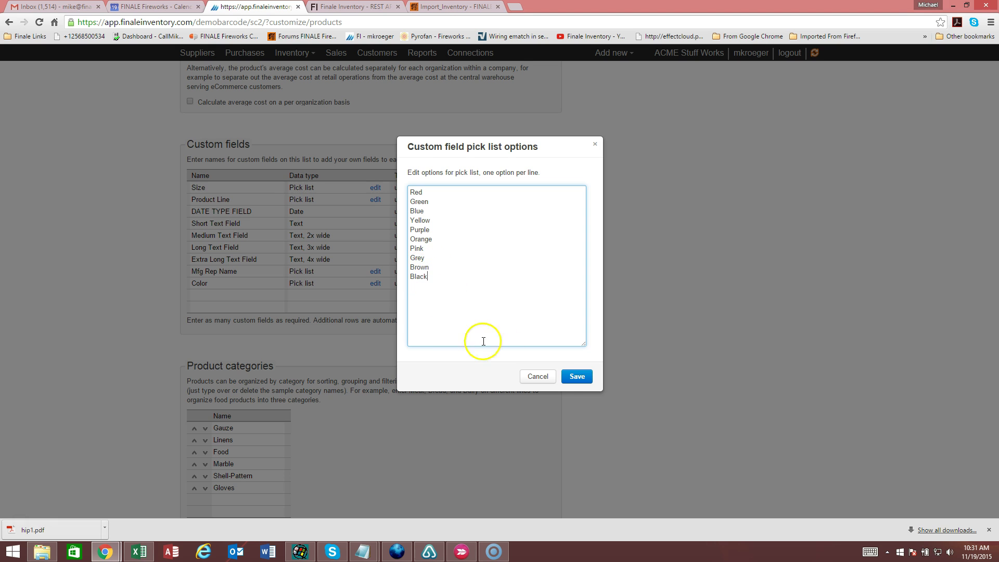
pyautogui.click(577, 375)
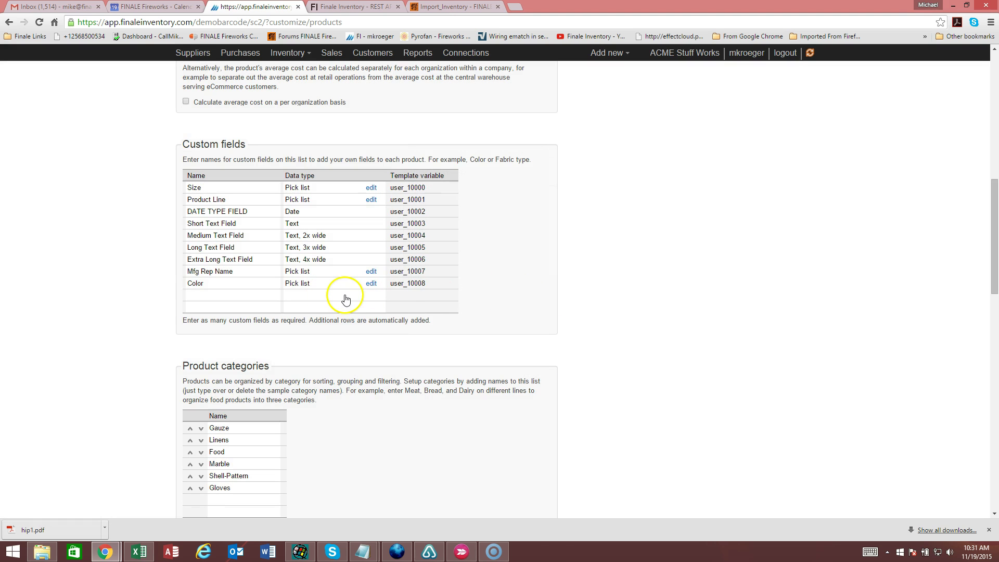
# Open the ACHAIR product record from the inventory's Products list.
pyautogui.scroll(14, 323, 224)
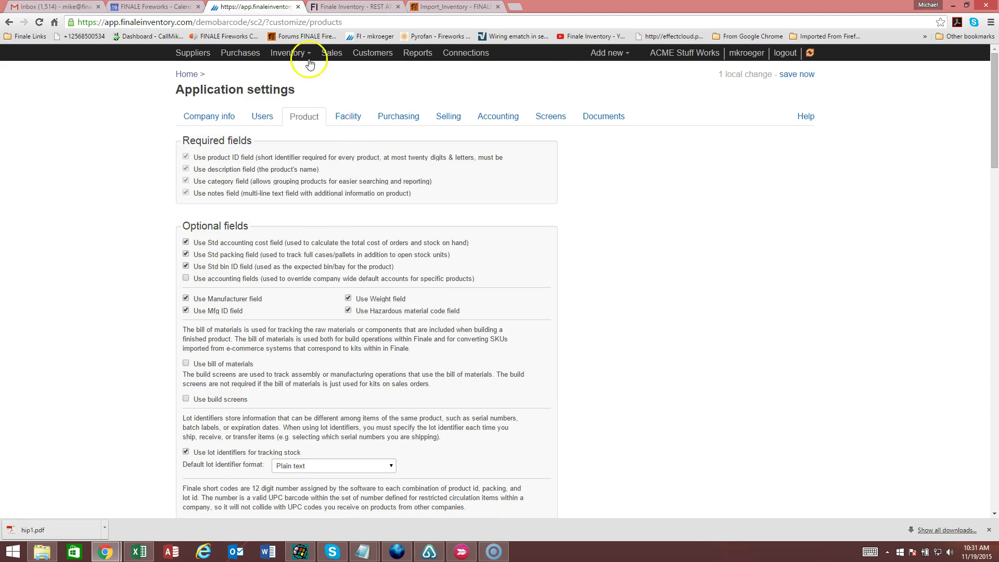
pyautogui.click(296, 61)
pyautogui.click(294, 71)
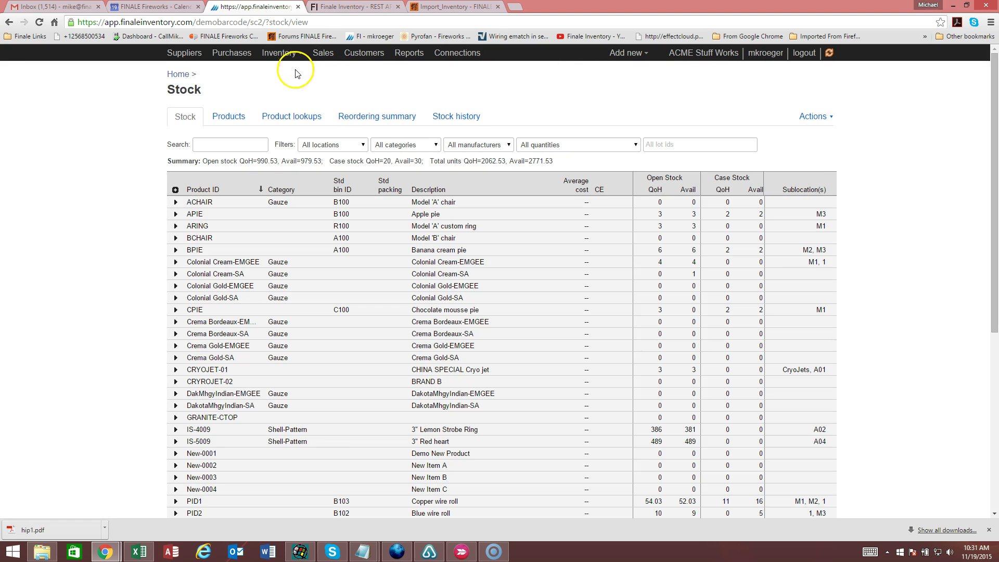
pyautogui.click(280, 53)
pyautogui.click(287, 127)
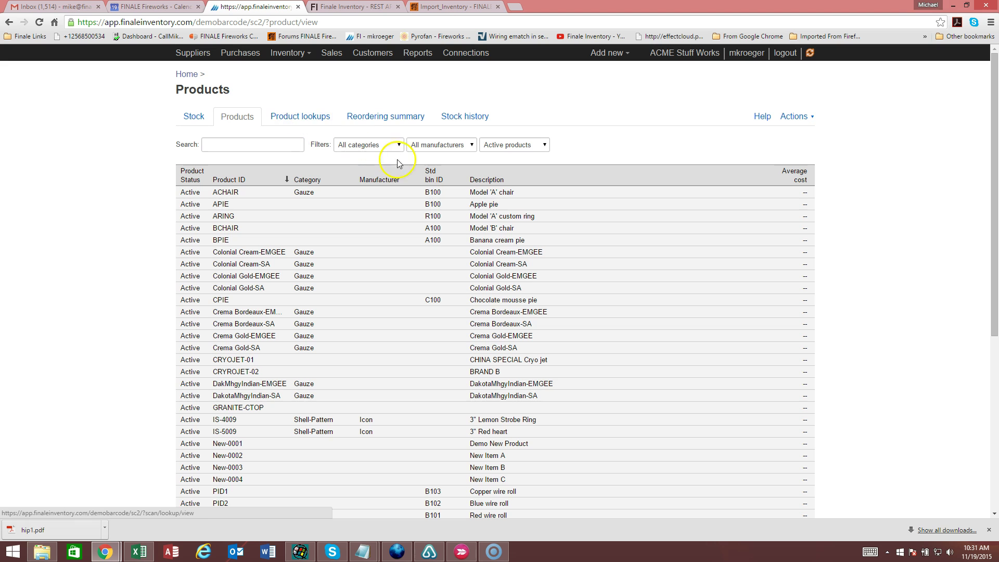
pyautogui.click(446, 238)
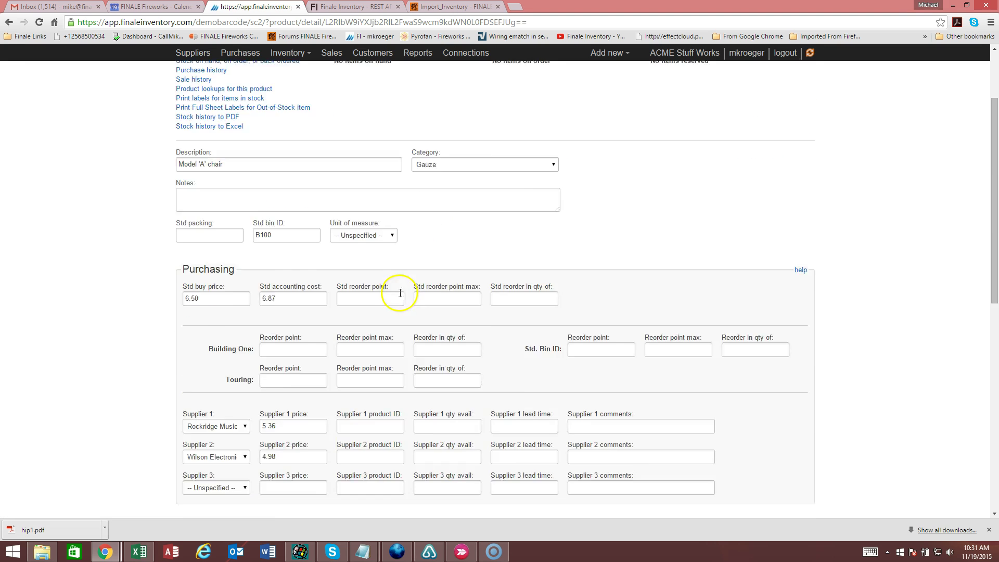
# Set the product's Color custom field to Pink.
pyautogui.scroll(-15, 397, 229)
pyautogui.click(318, 212)
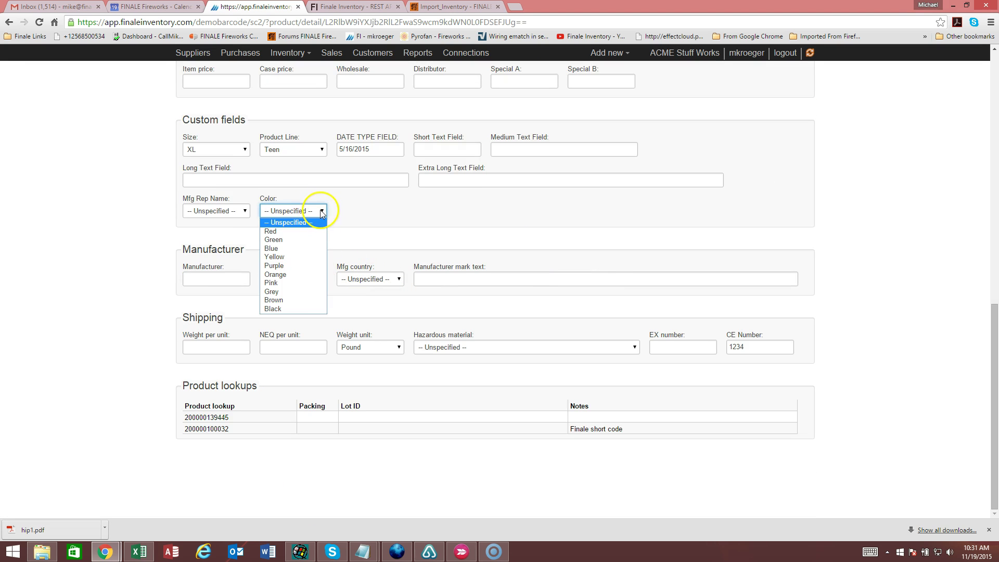
pyautogui.click(291, 283)
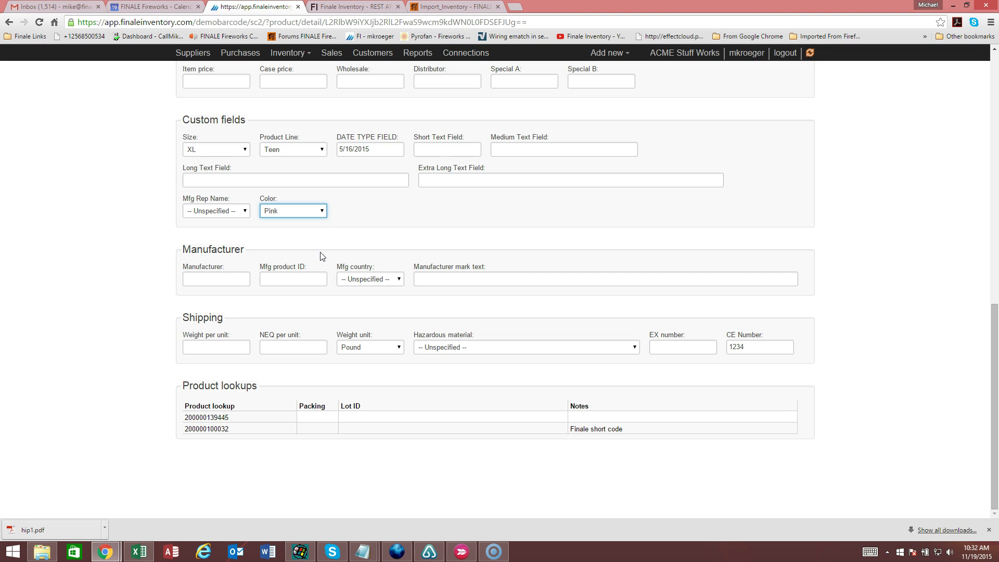
# Return to the application settings and view the custom fields for purchase orders and suppliers, plus those for sales orders and customers.
pyautogui.scroll(15, 322, 244)
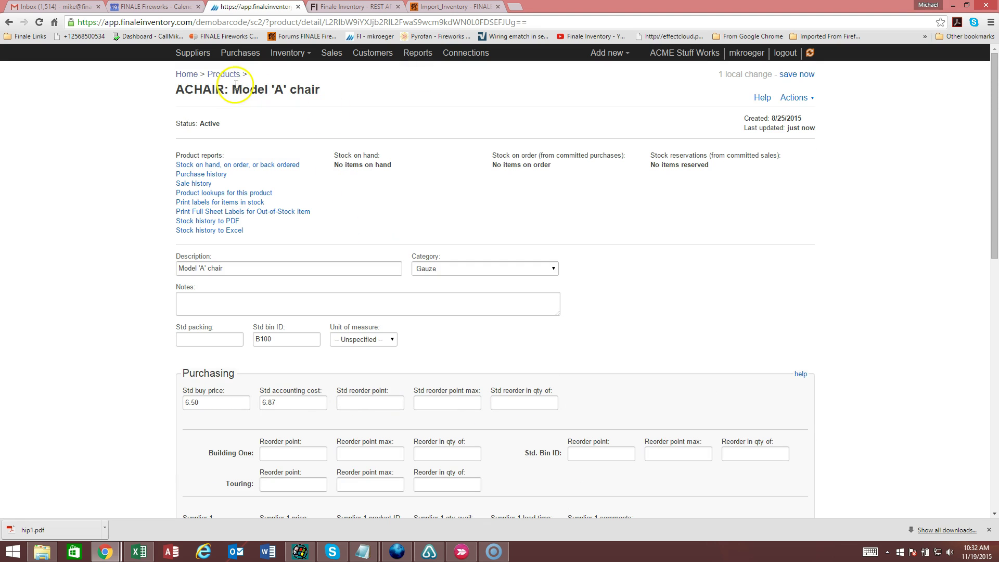
pyautogui.click(183, 73)
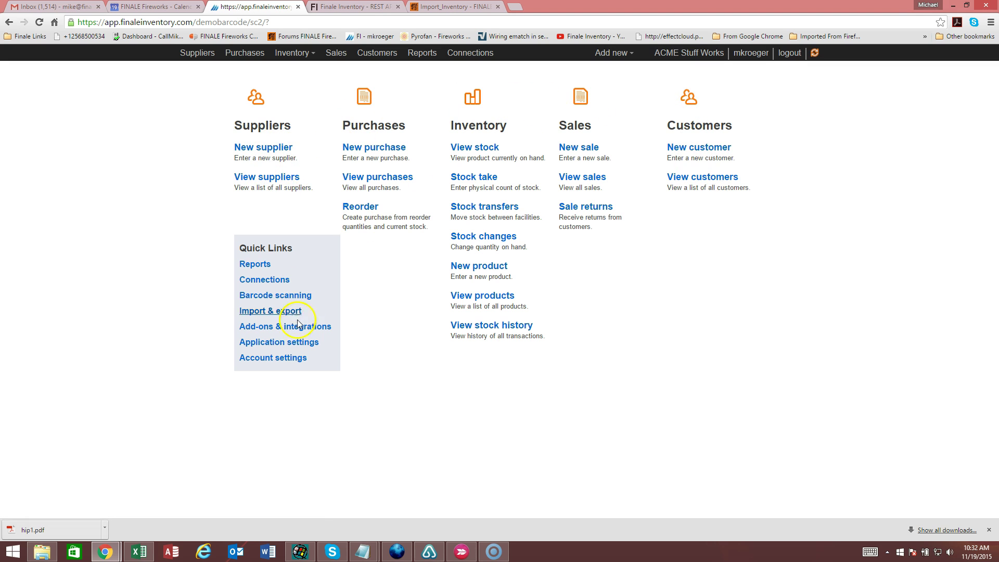
pyautogui.click(292, 346)
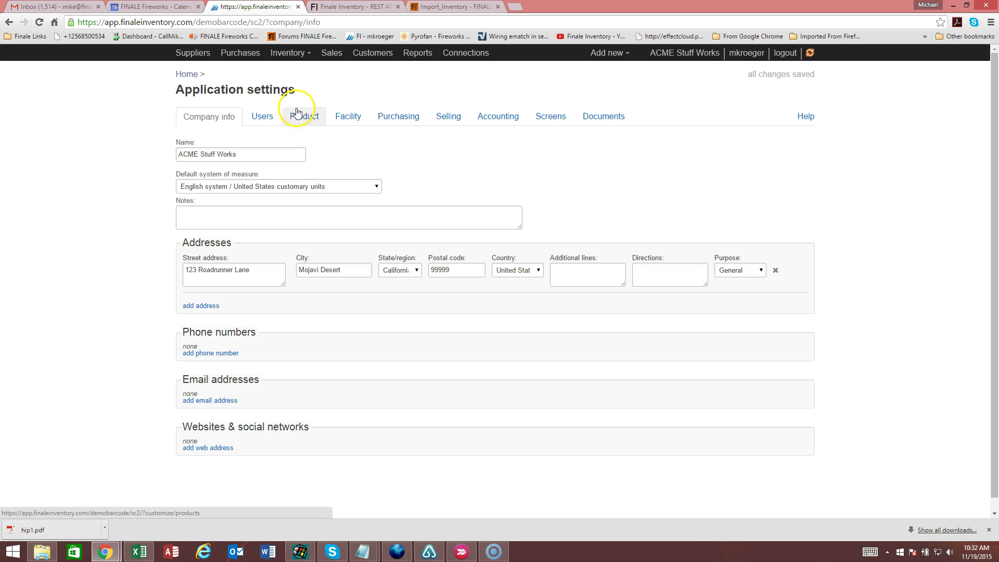
pyautogui.click(401, 121)
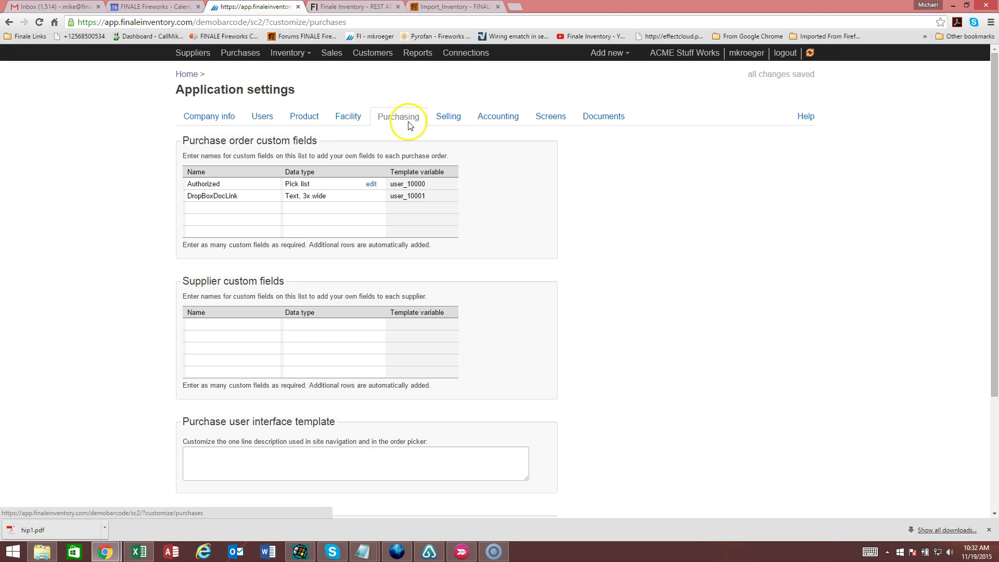
pyautogui.click(446, 125)
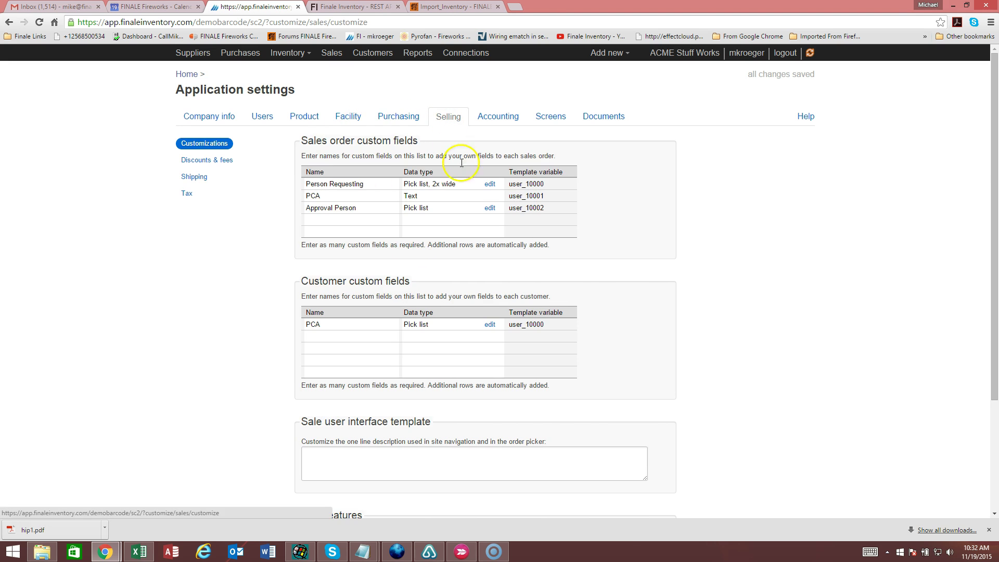